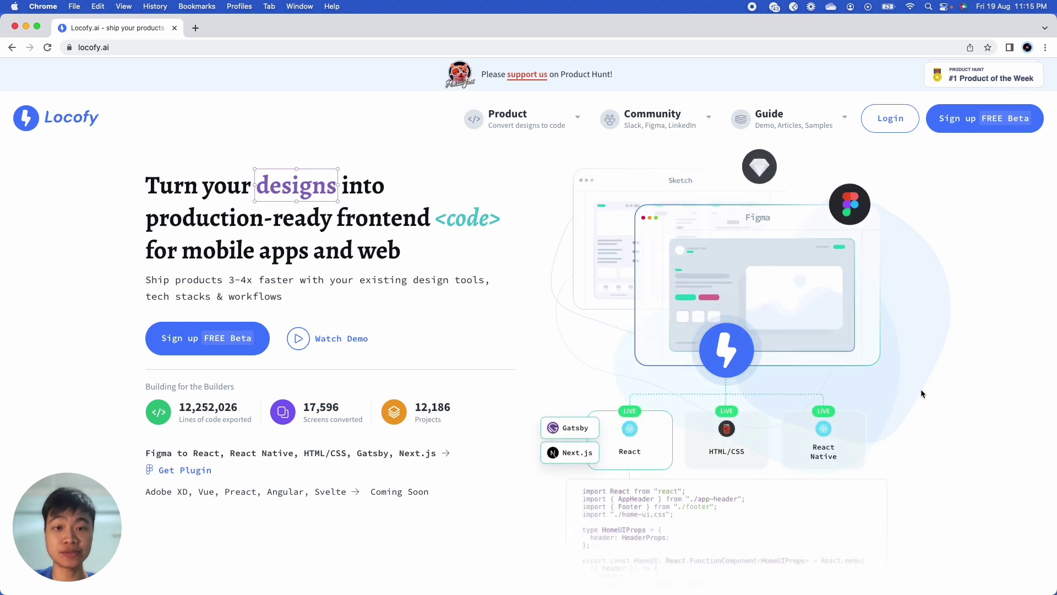
- Sign up for the Locofy free beta with an email and a matching password twice
{"action": "left_click", "coordinate": [983, 118]}
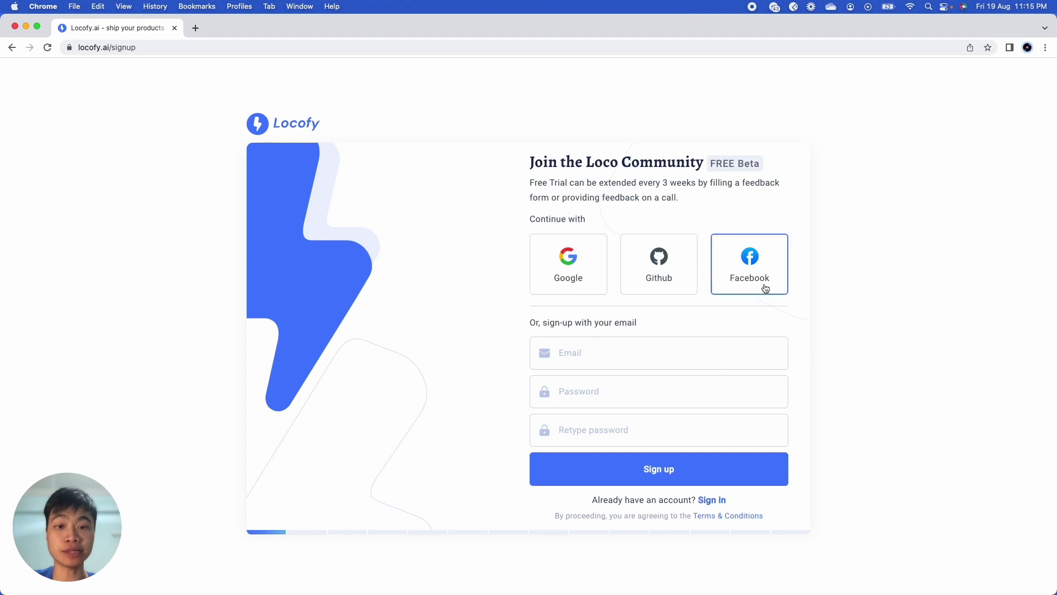
{"action": "left_click", "coordinate": [643, 354]}
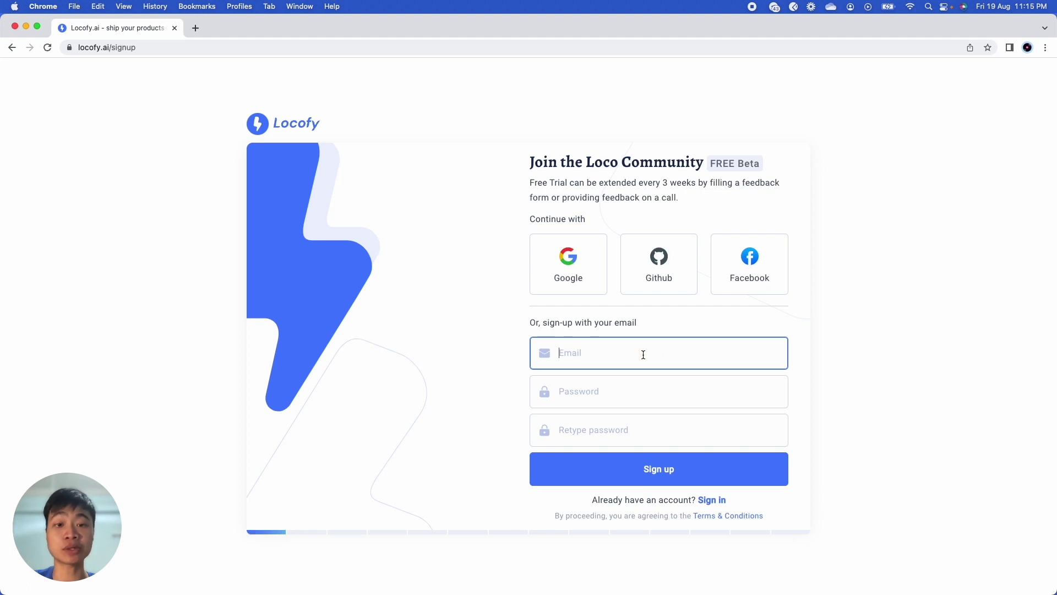
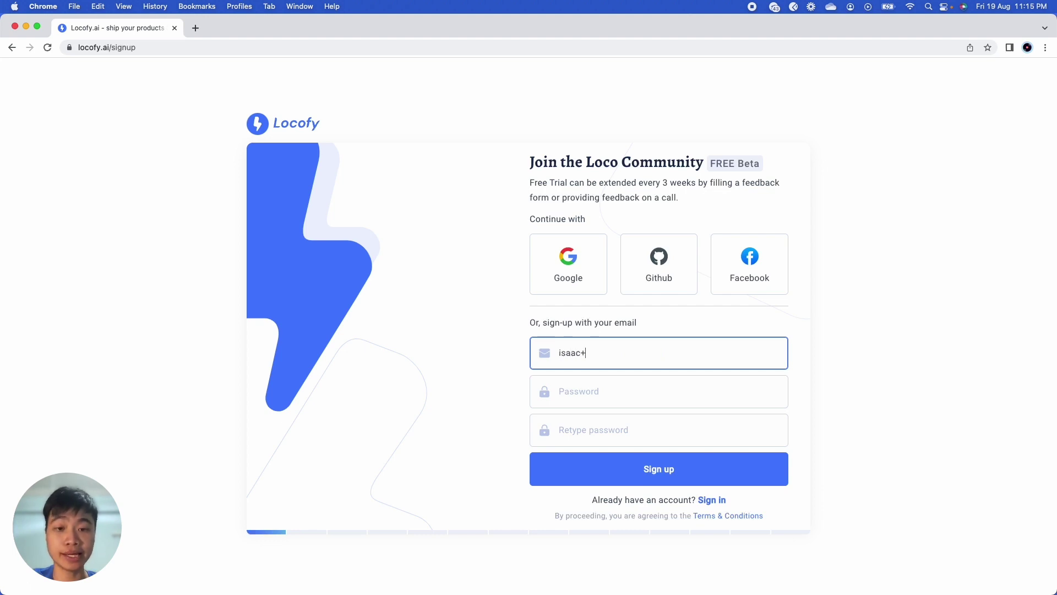
{"action": "key", "text": "Tab"}
{"action": "type", "text": "•••••"}
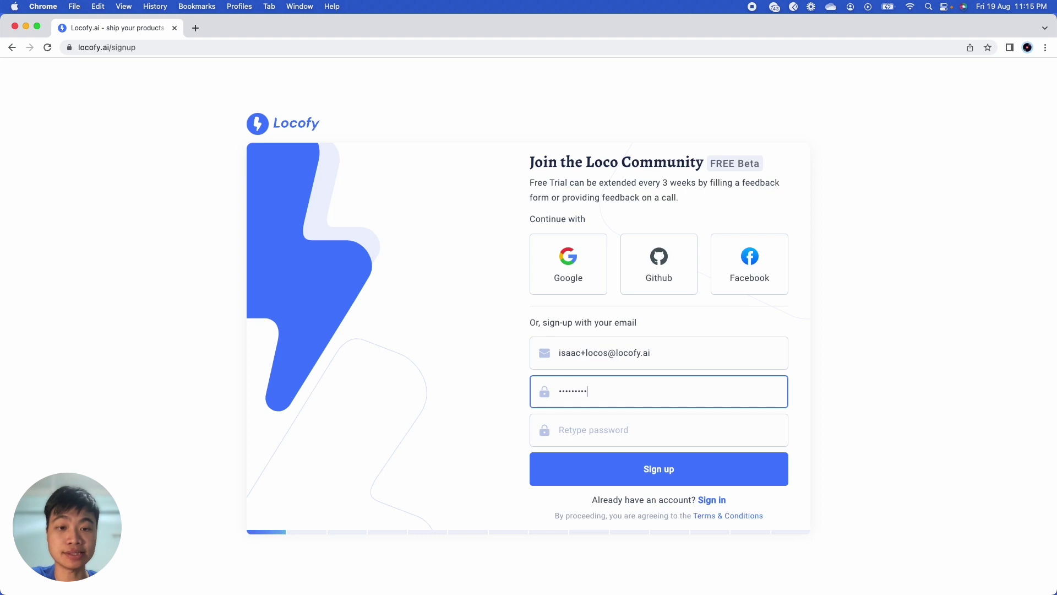
{"action": "key", "text": "Tab"}
{"action": "type", "text": "•••••••••"}
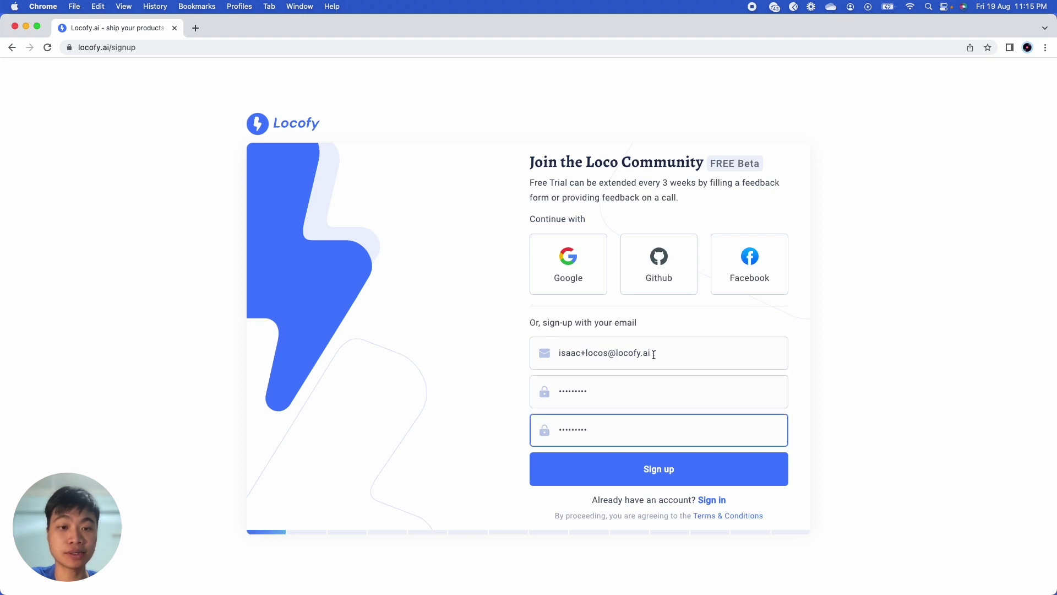
{"action": "left_click", "coordinate": [699, 468]}
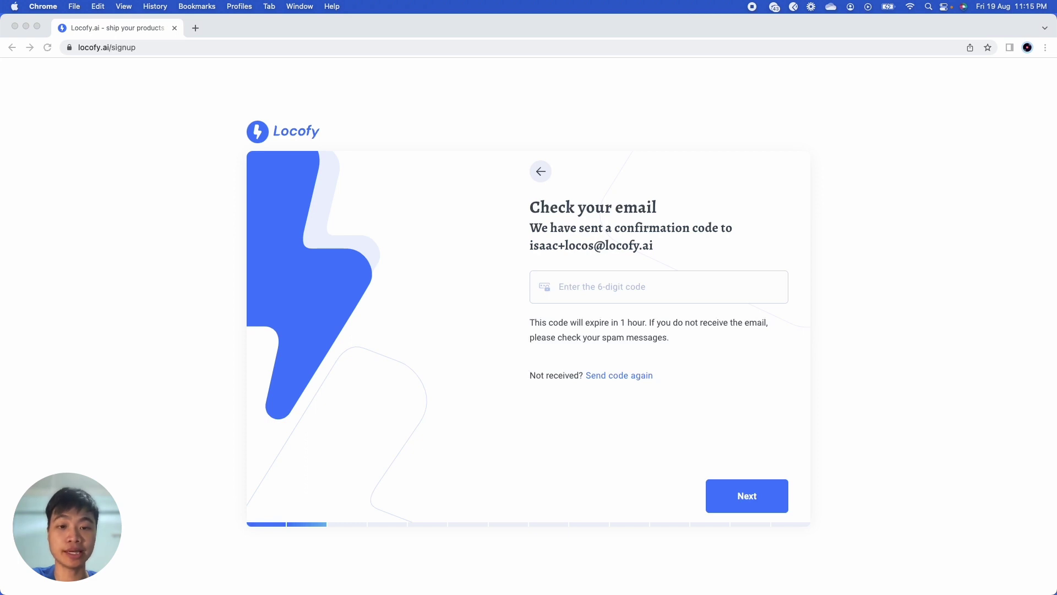
{"action": "left_click", "coordinate": [662, 286]}
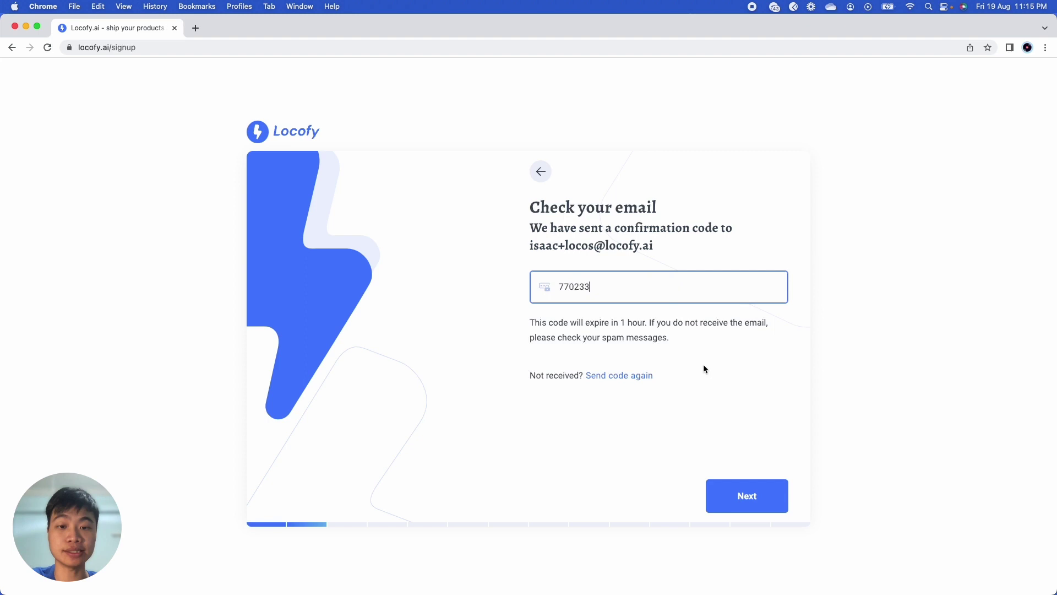
{"action": "left_click", "coordinate": [747, 496]}
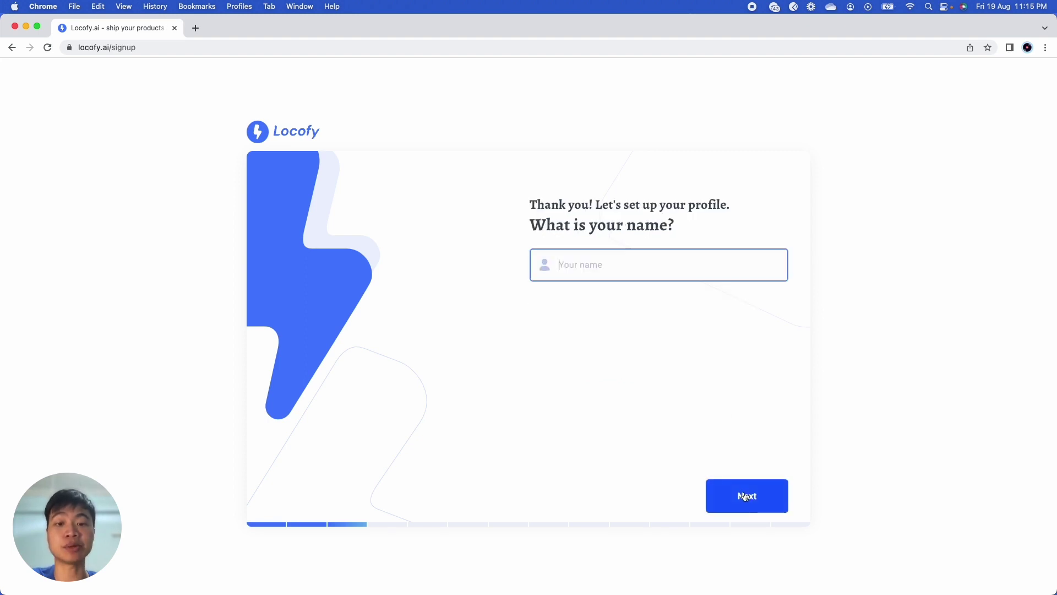
{"action": "type", "text": "Isaac"}
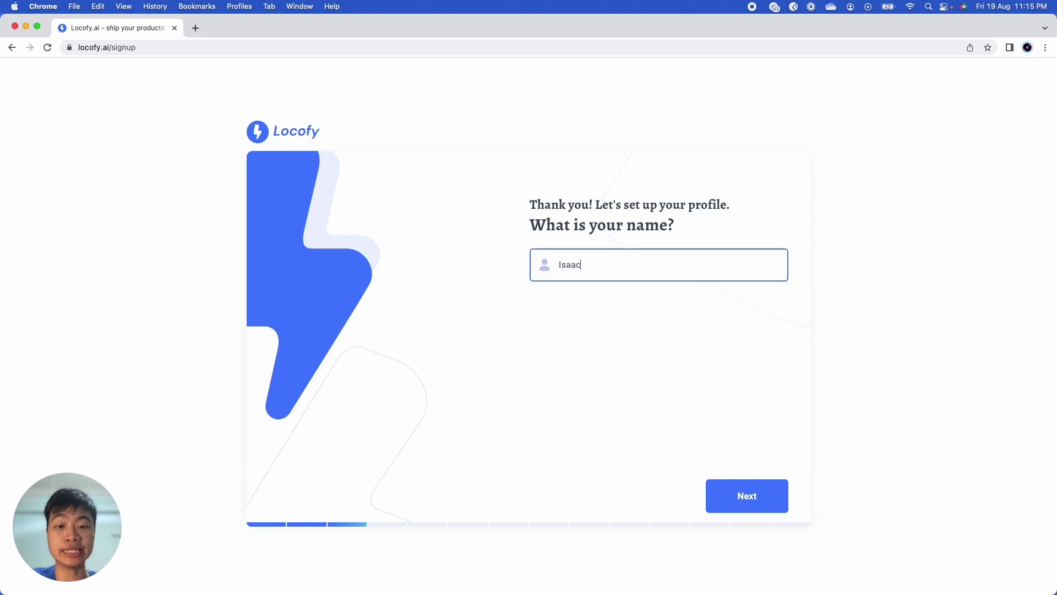
- Submit the name, then choose a self-description, a primary role, and Agency as the organisation
{"action": "left_click", "coordinate": [747, 495]}
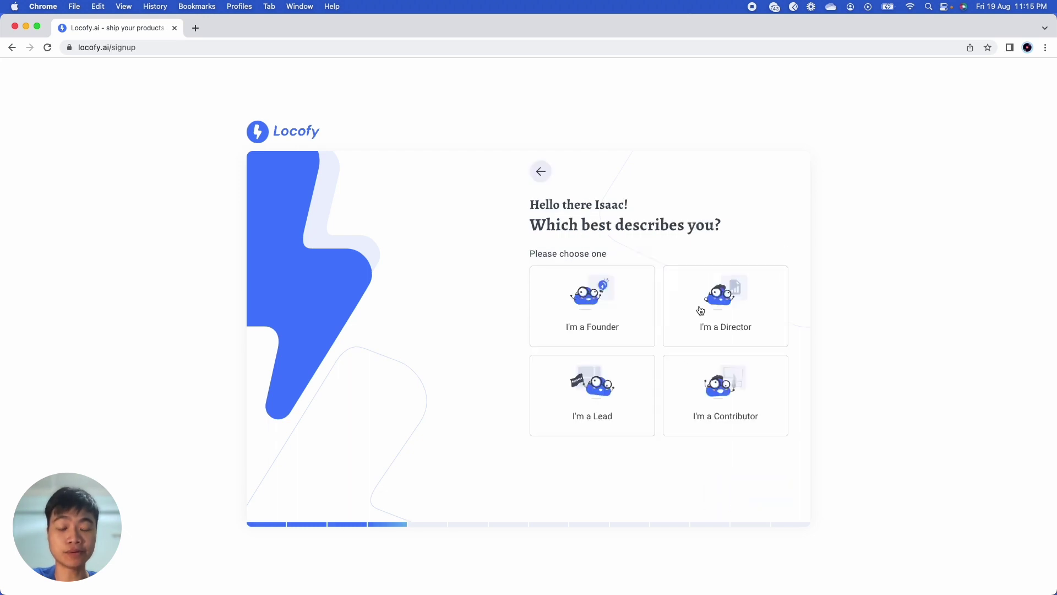
{"action": "left_click", "coordinate": [699, 308]}
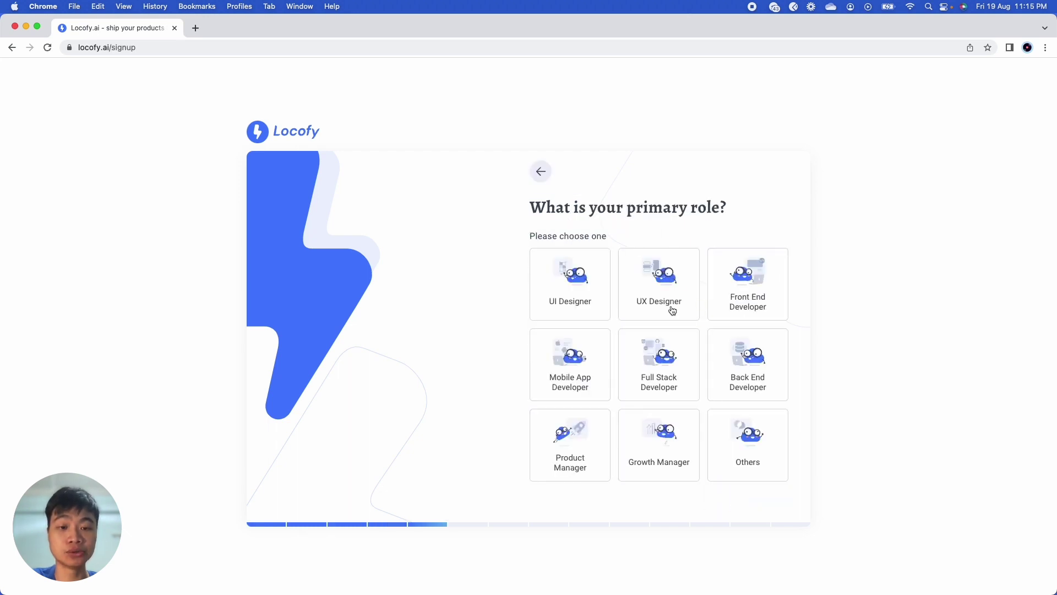
{"action": "left_click", "coordinate": [671, 306]}
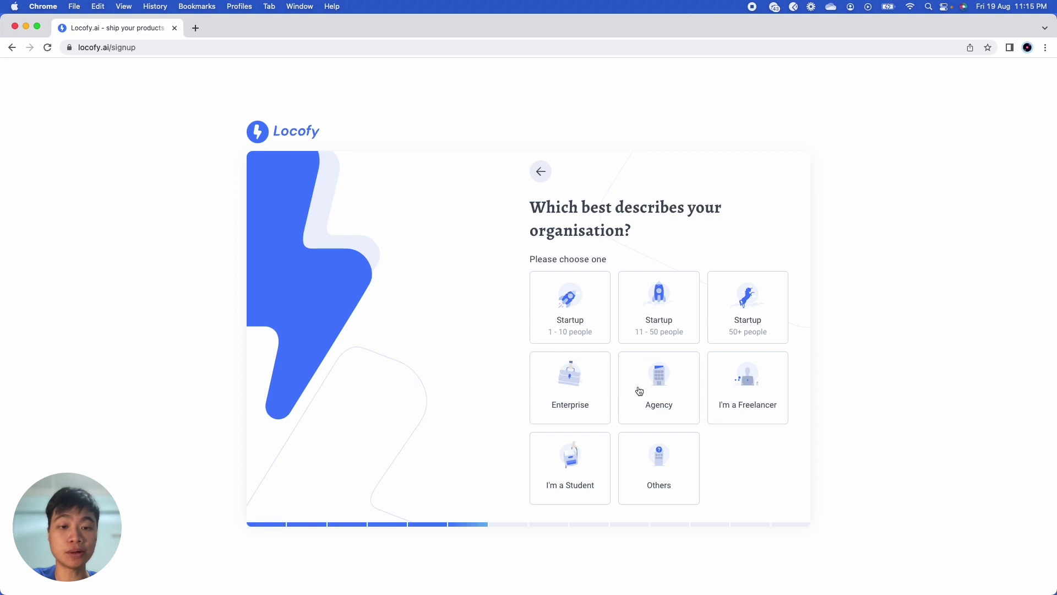
{"action": "left_click", "coordinate": [640, 390]}
{"action": "type", "text": "l"}
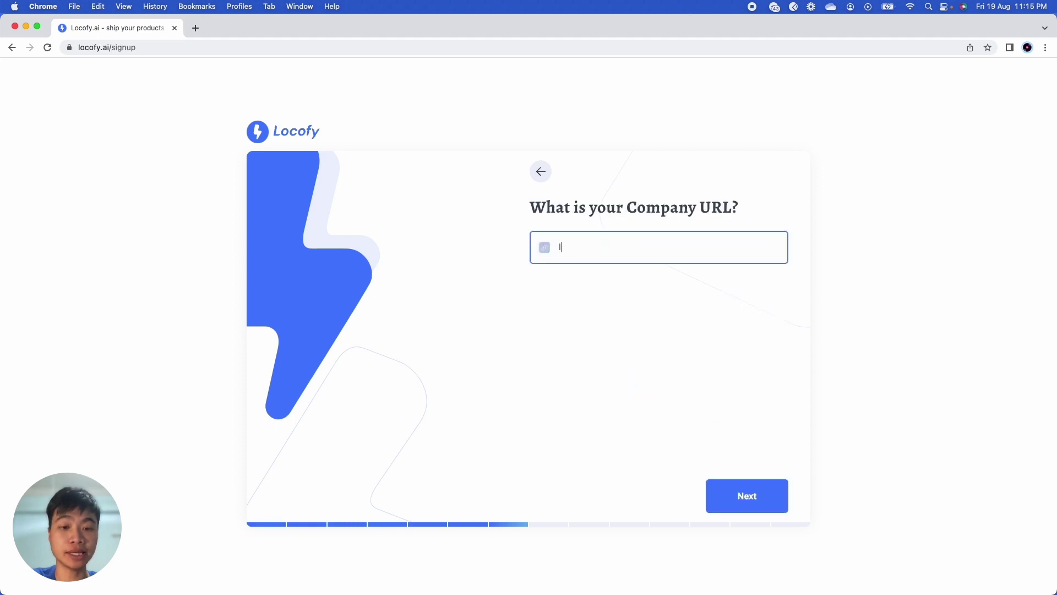
{"action": "type", "text": "ocofy.ai"}
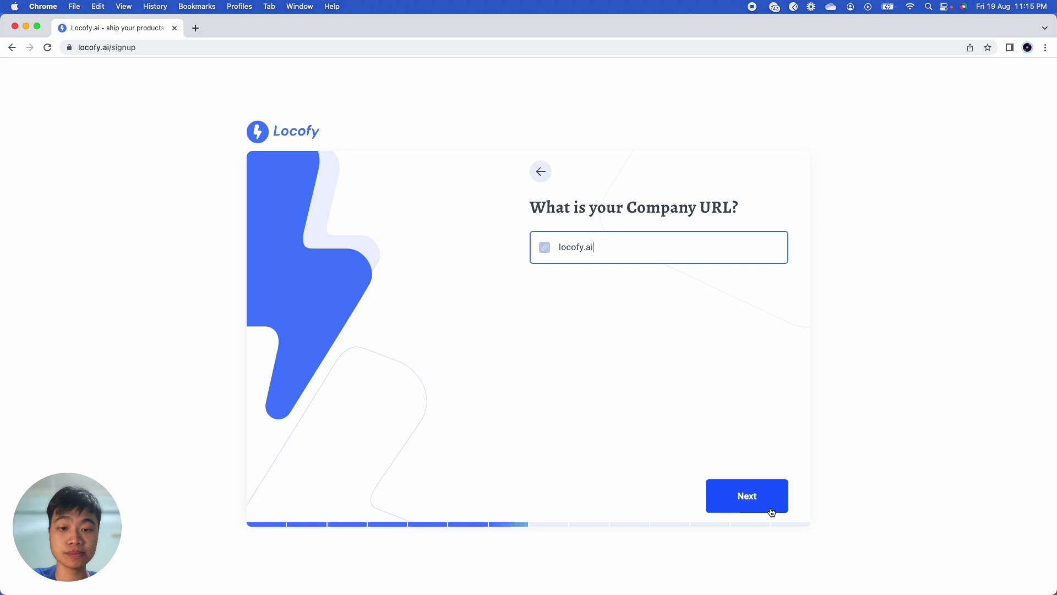
- Submit locofy.ai as the company URL, pick Search engine, and choose Figma and Sketch
{"action": "left_click", "coordinate": [746, 496]}
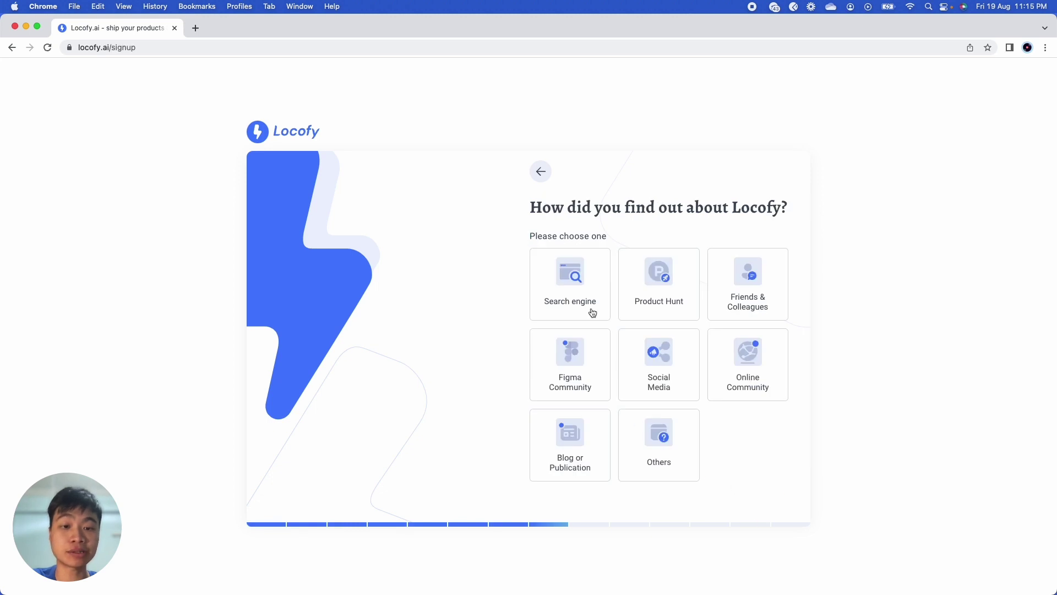
{"action": "left_click", "coordinate": [591, 308]}
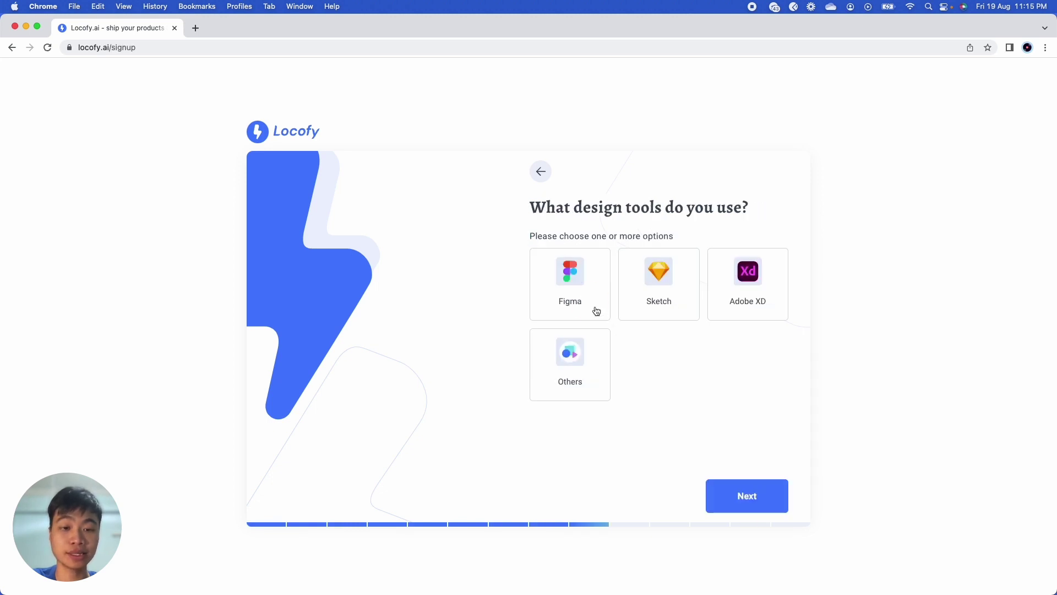
{"action": "left_click", "coordinate": [594, 307]}
{"action": "left_click", "coordinate": [649, 314]}
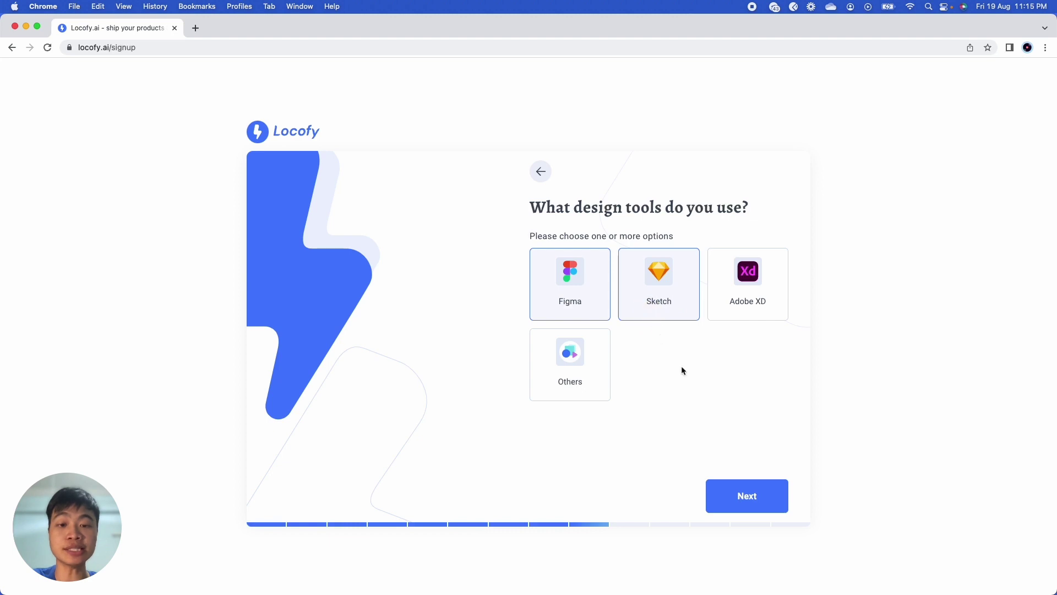
{"action": "left_click", "coordinate": [747, 496]}
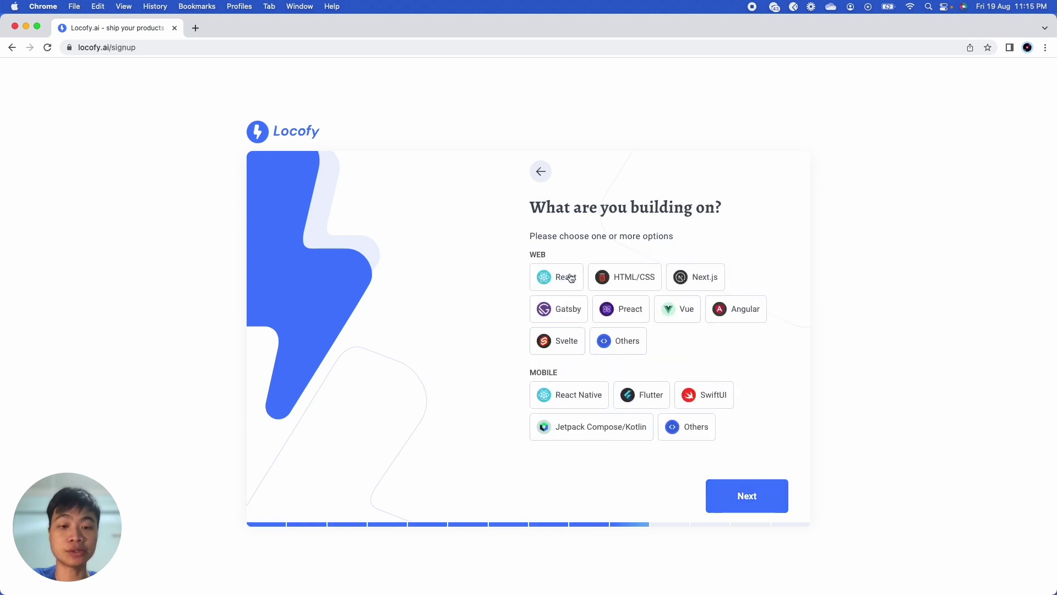
- Select React, HTML/CSS and React Native targets, toggle the Flutter card, then get started
{"action": "left_click", "coordinate": [569, 277]}
{"action": "left_click", "coordinate": [611, 279]}
{"action": "left_click", "coordinate": [578, 394]}
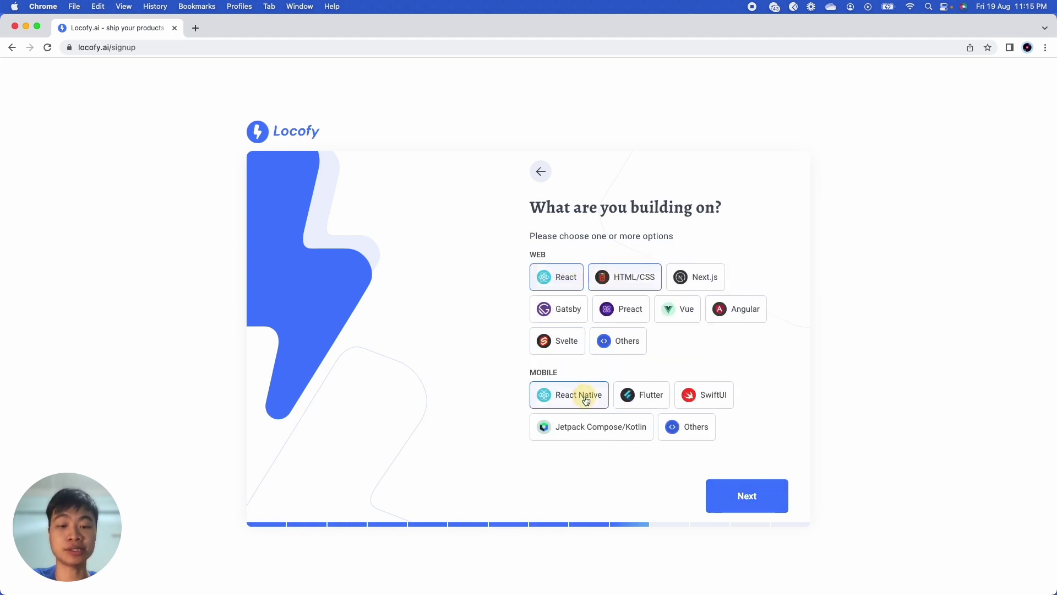
{"action": "left_click", "coordinate": [645, 395]}
{"action": "left_click", "coordinate": [746, 494]}
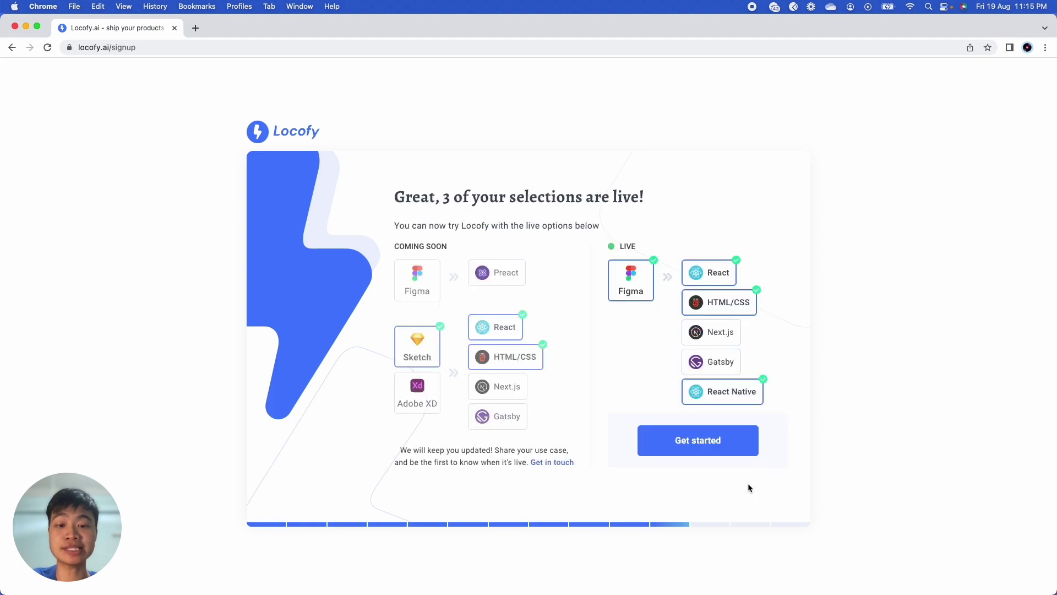
{"action": "left_click", "coordinate": [746, 449]}
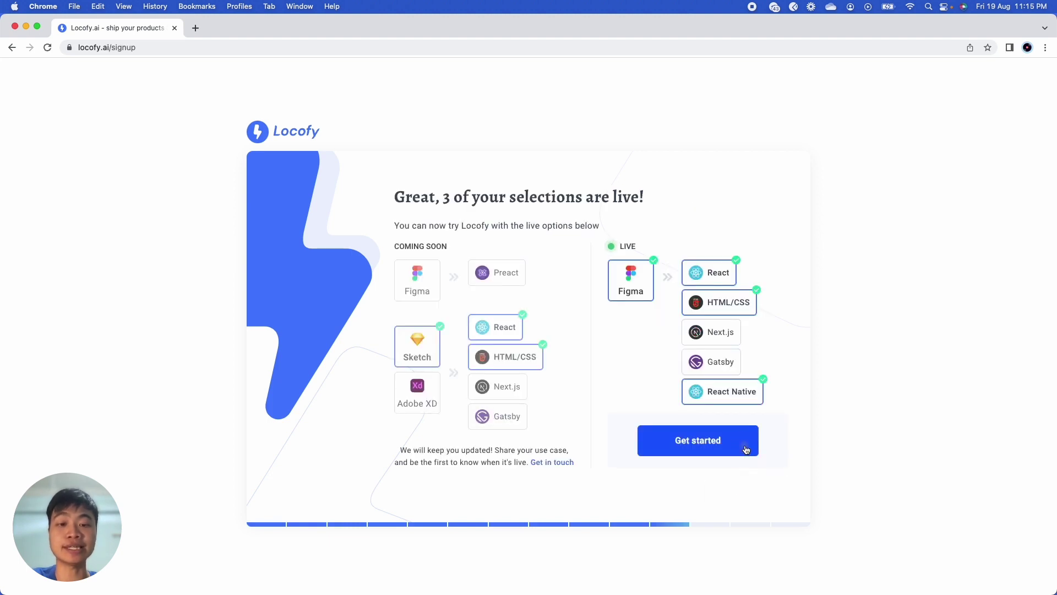